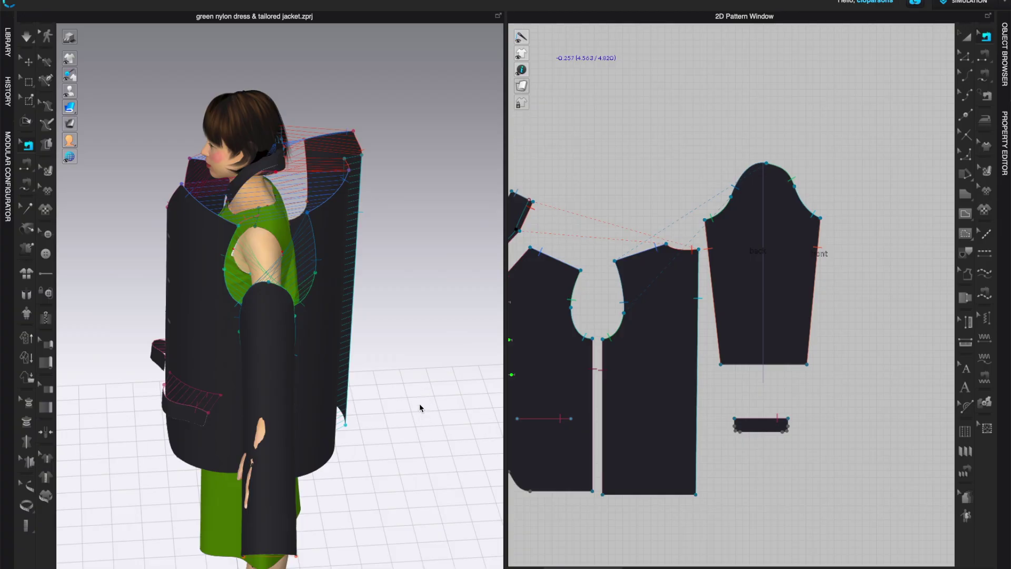
Zoom and orbit the 3D view onto the shoulder's sleeve-cap seam and bring up its seam options.
scroll(413, 405, "up", 10)
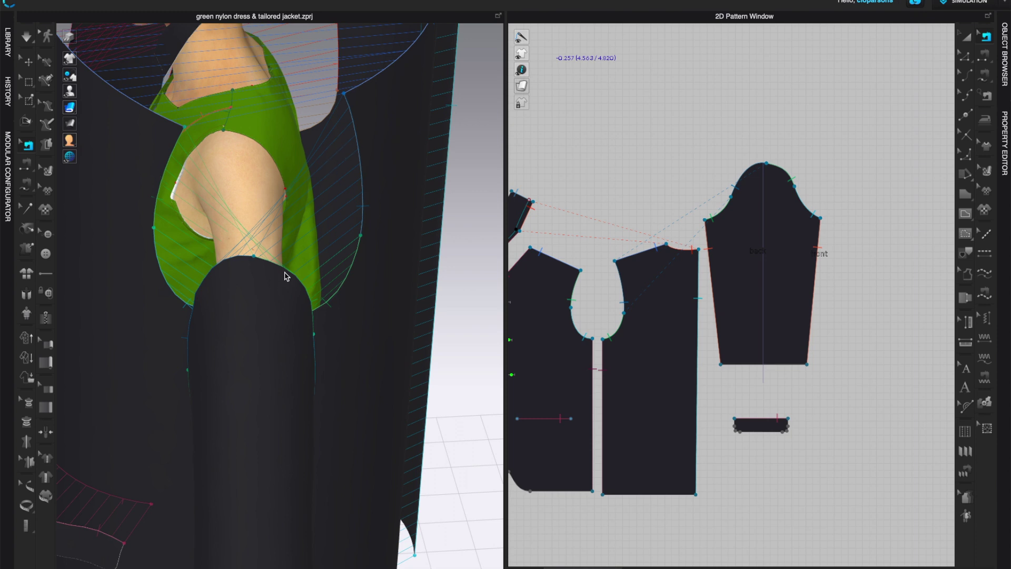
scroll(335, 277, "up", 2)
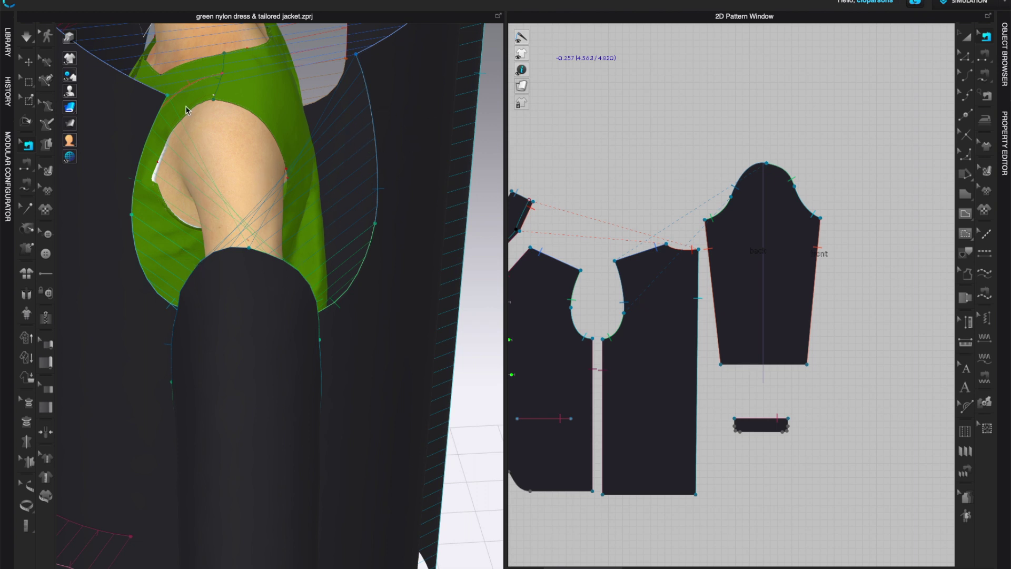
right_click_drag(113, 219, 198, 223)
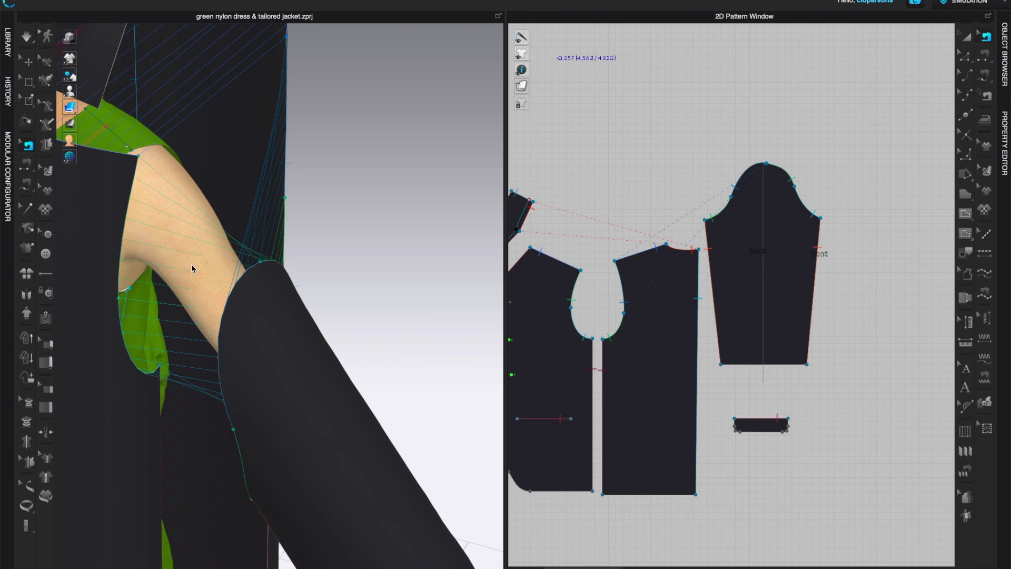
right_click_drag(363, 285, 311, 306)
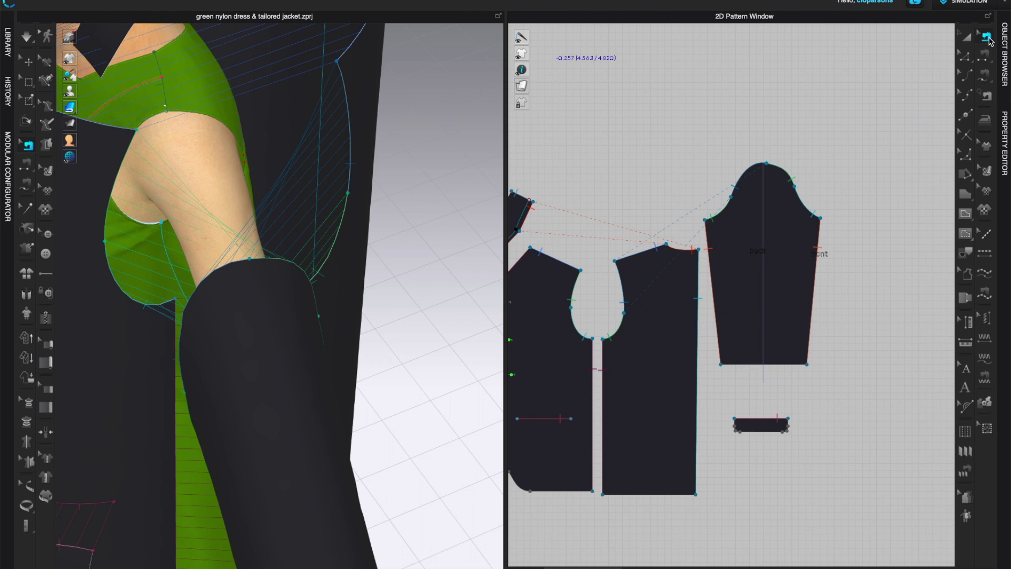
right_click(757, 169)
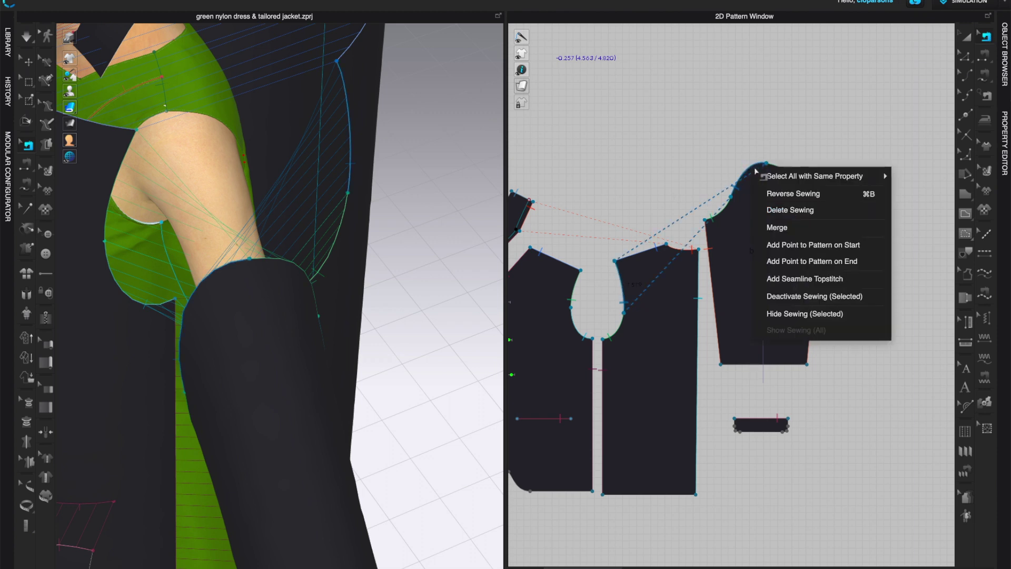
Delete both crossed sleeve-cap sewings, then orbit around the shoulder to check the armhole.
left_click(790, 210)
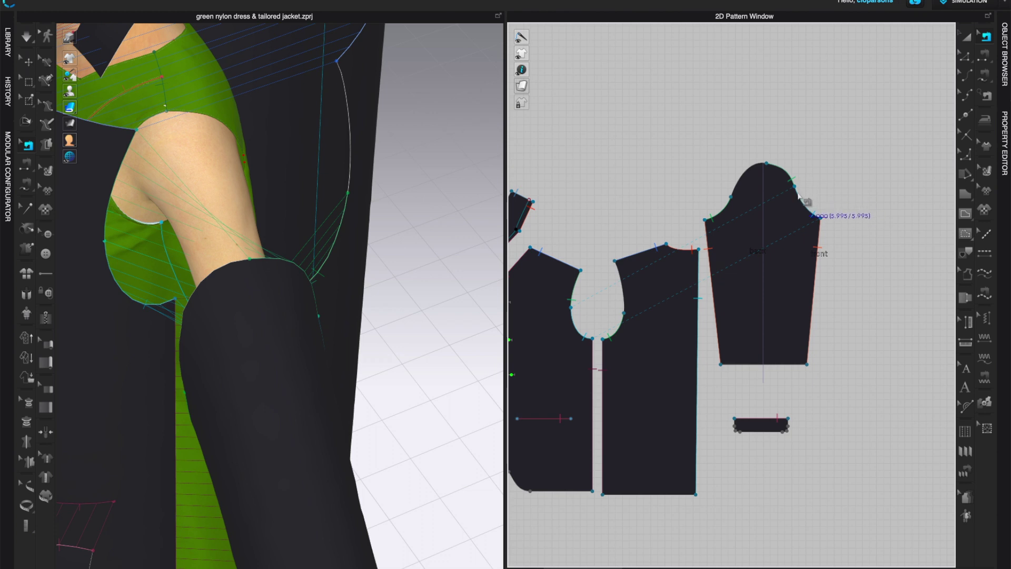
right_click(789, 174)
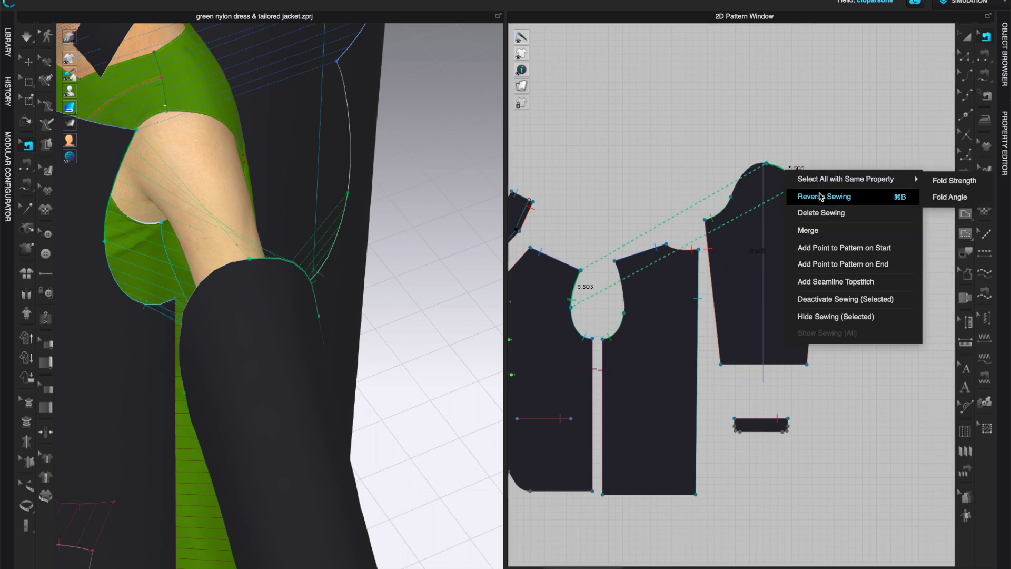
left_click(819, 214)
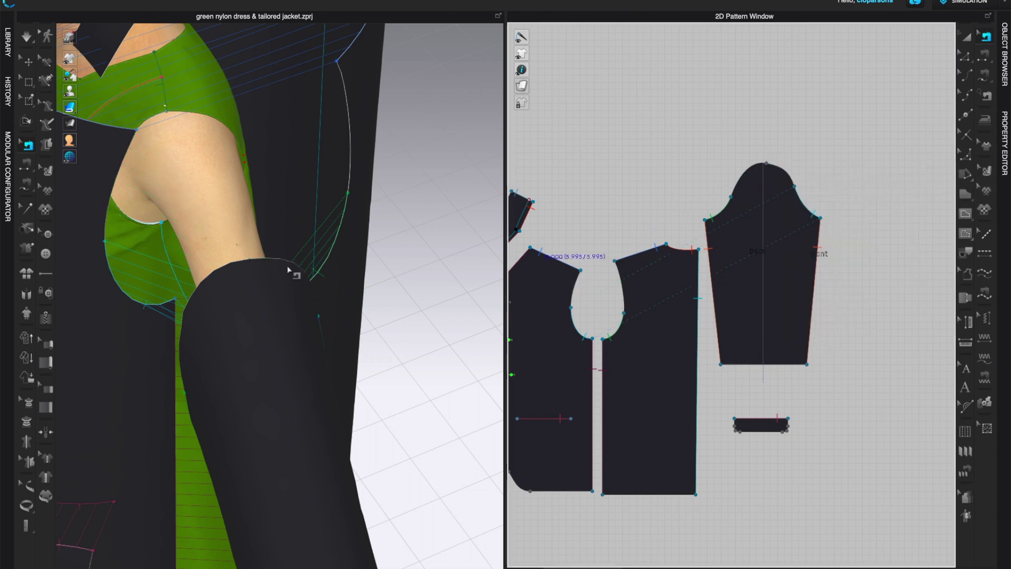
right_click_drag(460, 316, 281, 234)
right_click_drag(262, 398, 139, 315)
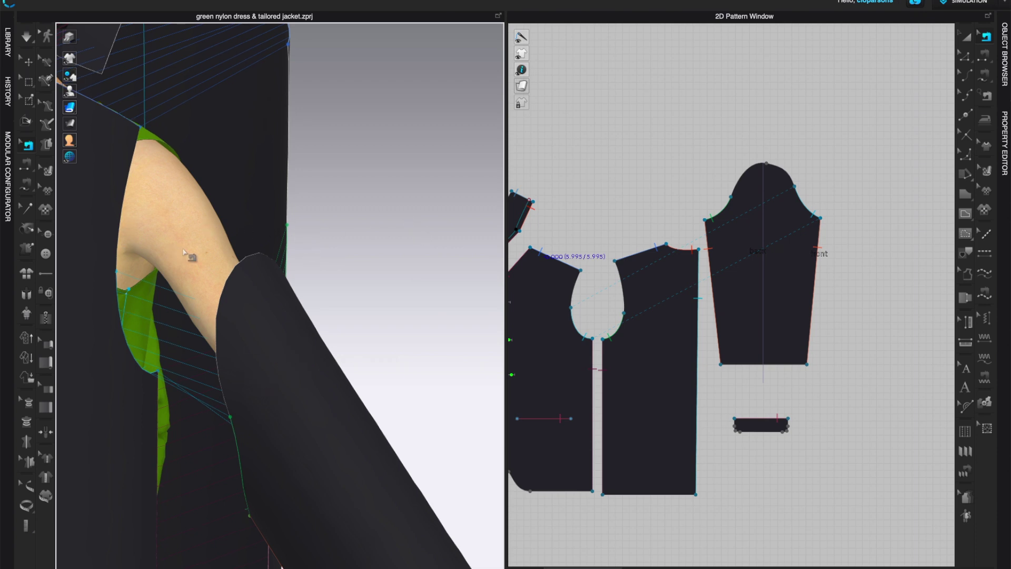
With Segment Sewing, join the back armhole to the sleeve cap's back and the front armhole to its front.
left_click(984, 58)
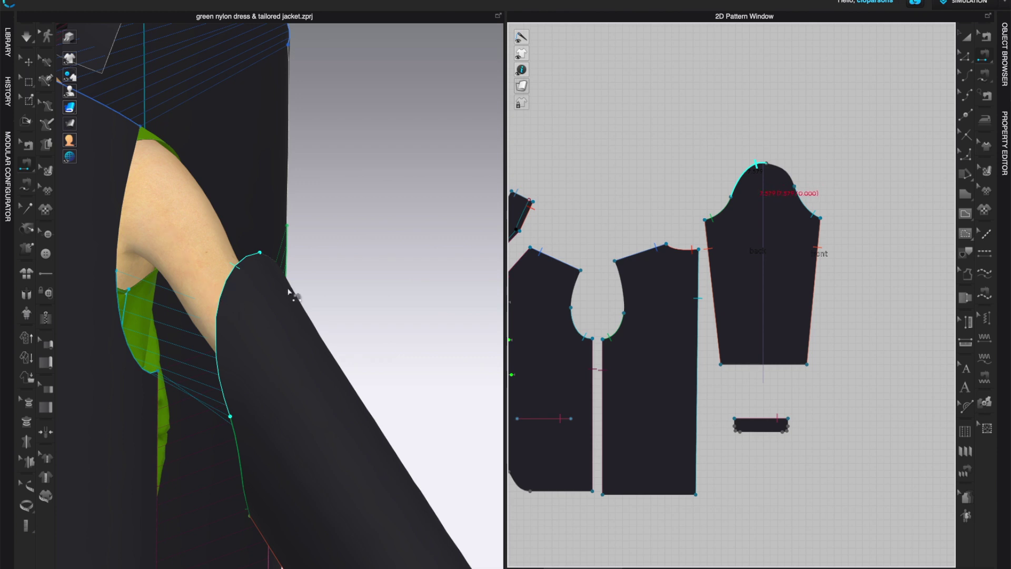
left_click(578, 287)
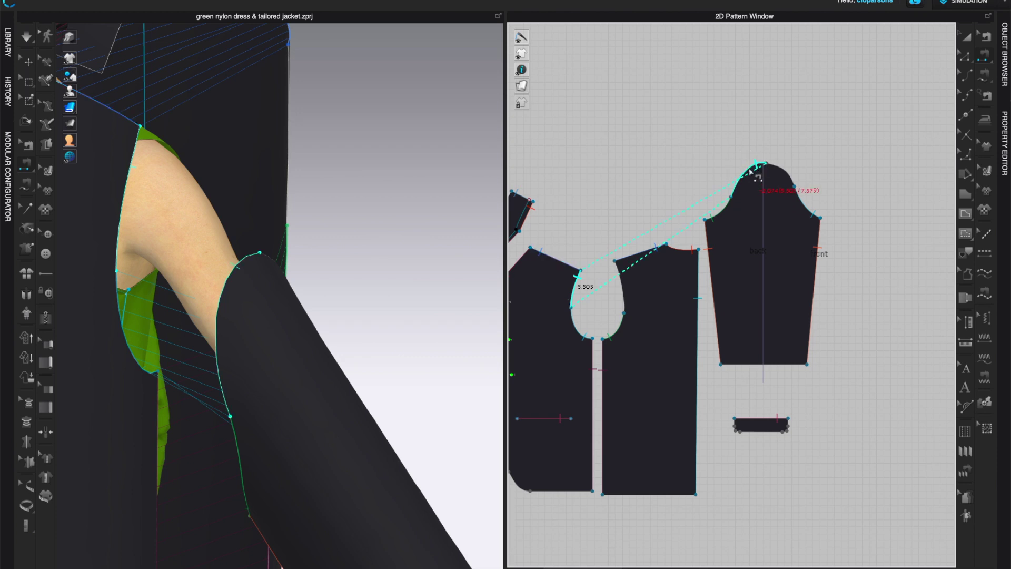
left_click(752, 169)
right_click_drag(374, 260, 300, 261)
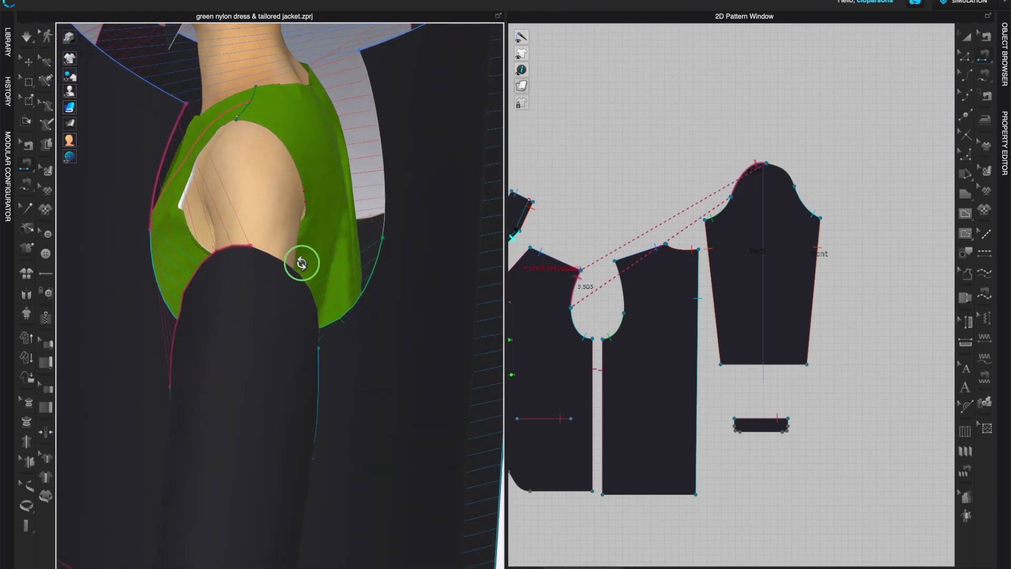
left_click(375, 91)
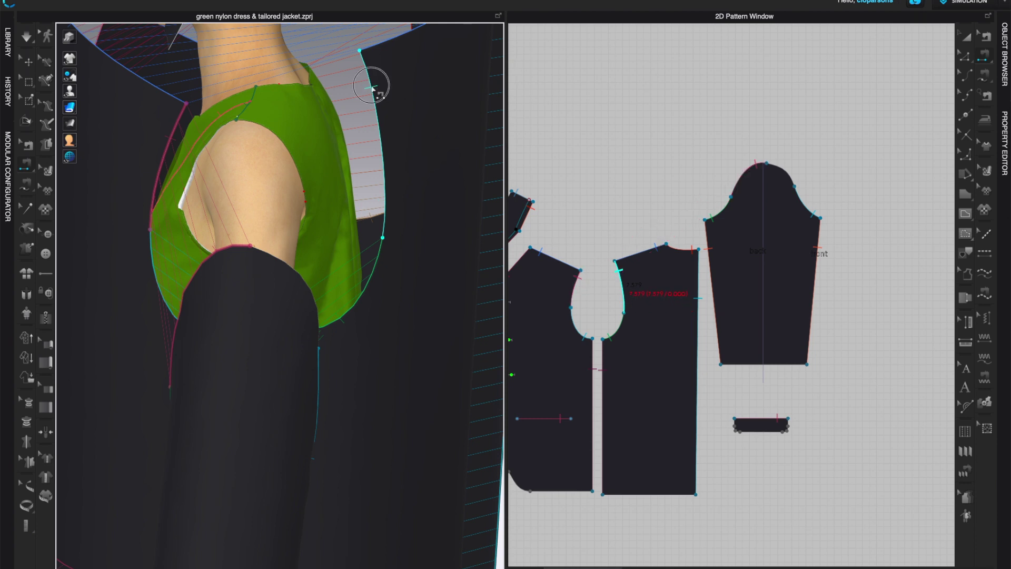
left_click(273, 259)
scroll(436, 276, "down", 5)
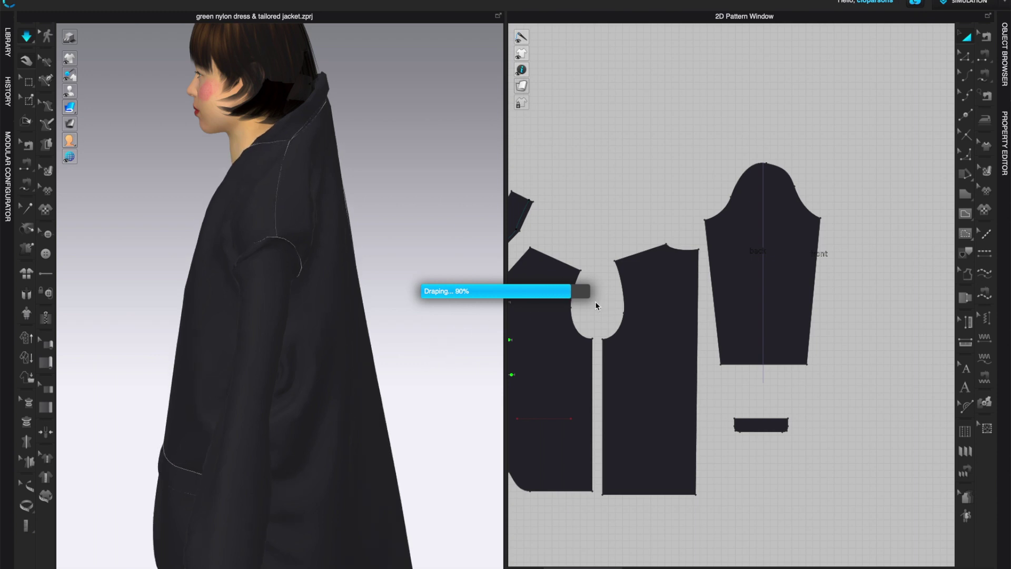
Orbit and zoom around the draped jacket to inspect the sleeve from front, back and left side.
right_click_drag(393, 243, 542, 303)
right_click_drag(336, 326, 196, 293)
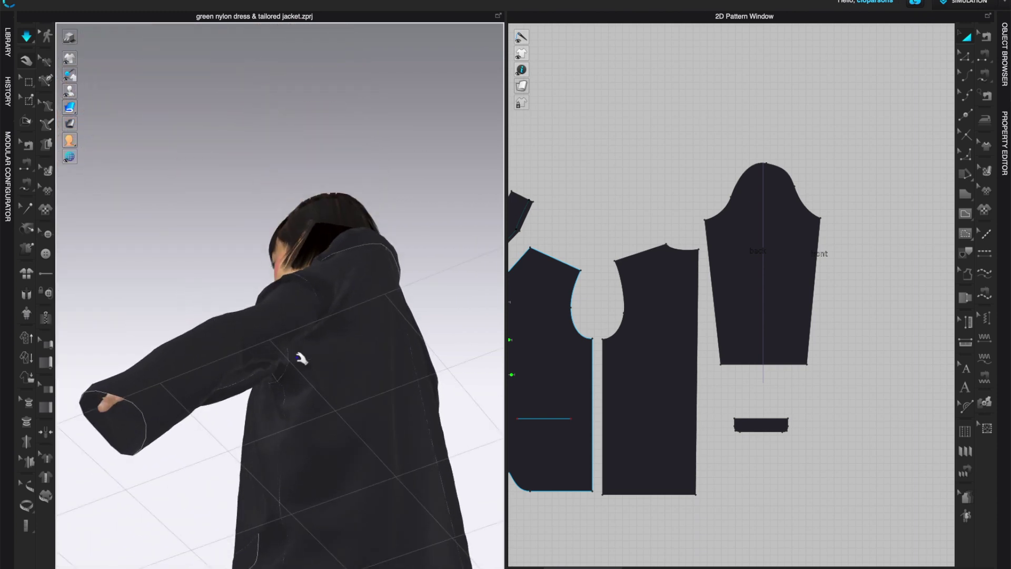
scroll(376, 399, "up", 5)
right_click_drag(375, 398, 540, 418)
key("b")
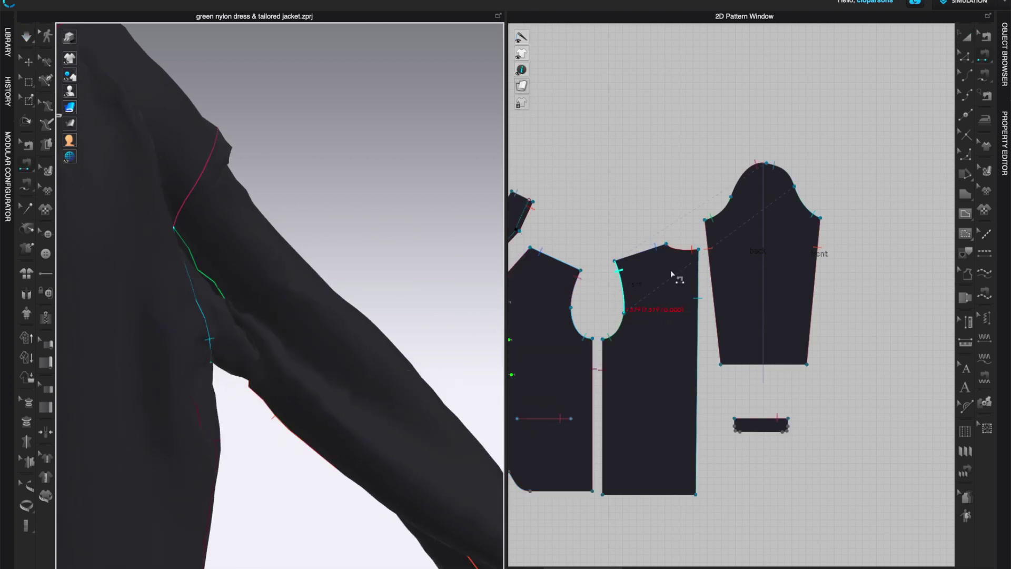
Delete the crossed armhole sewings with Delete Sewing, then reselect the sleeve piece with Select/Move.
left_click(986, 37)
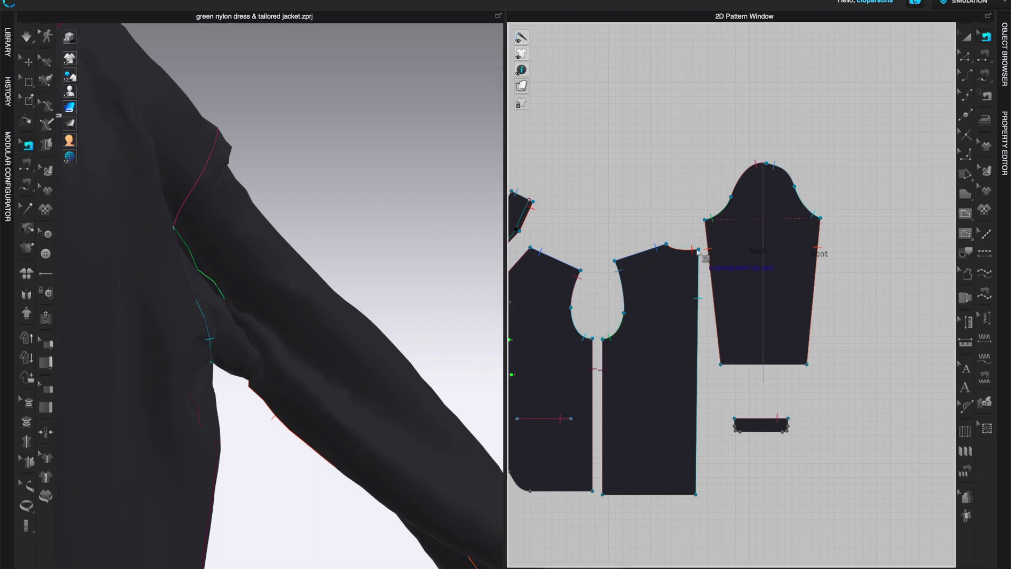
right_click(574, 329)
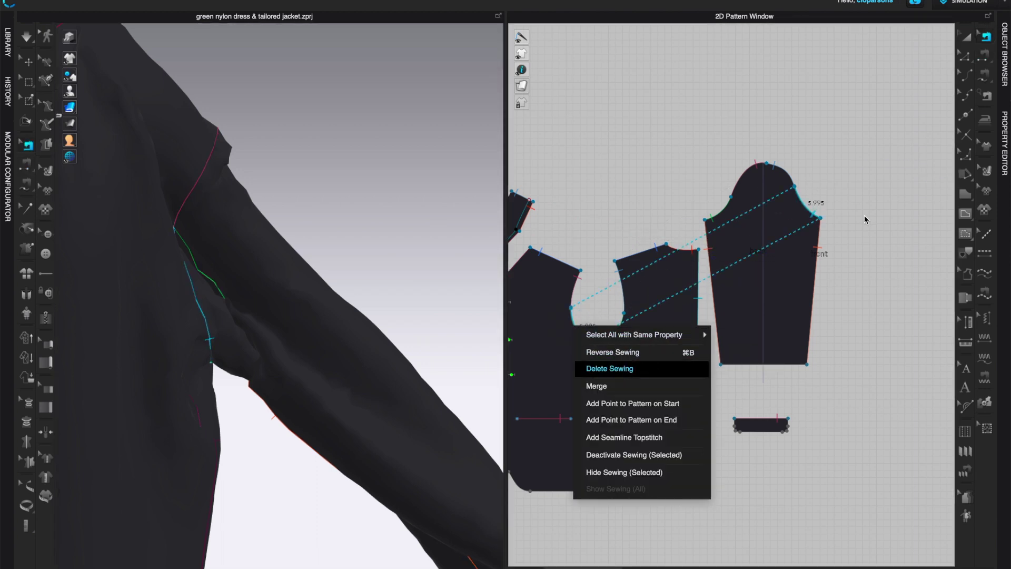
left_click(609, 368)
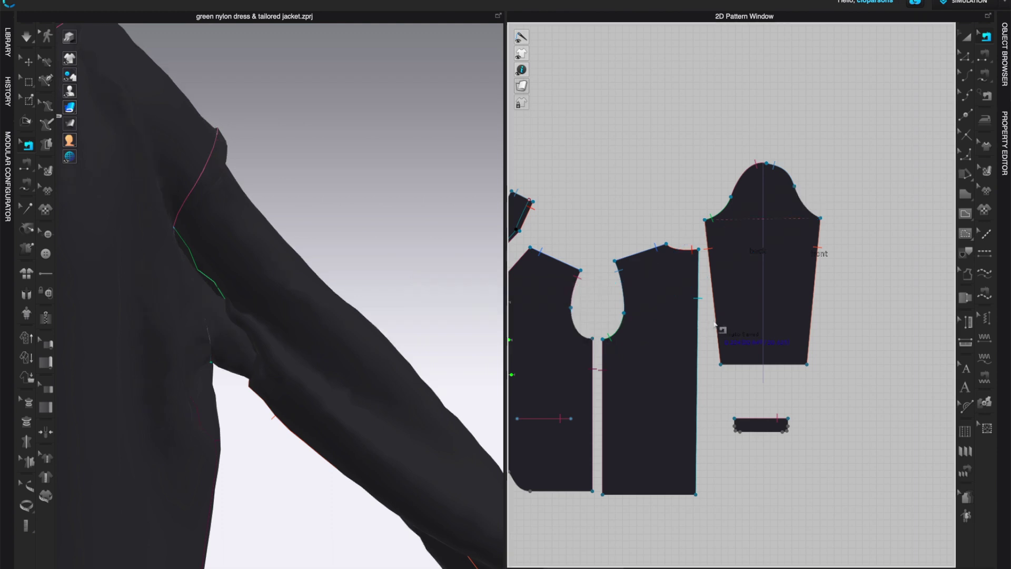
right_click(620, 334)
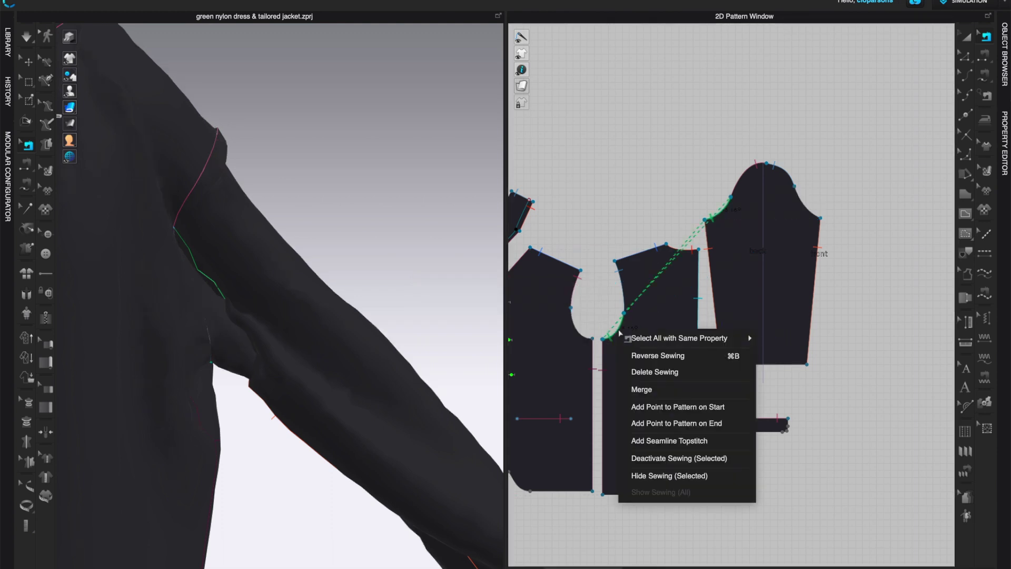
left_click(664, 372)
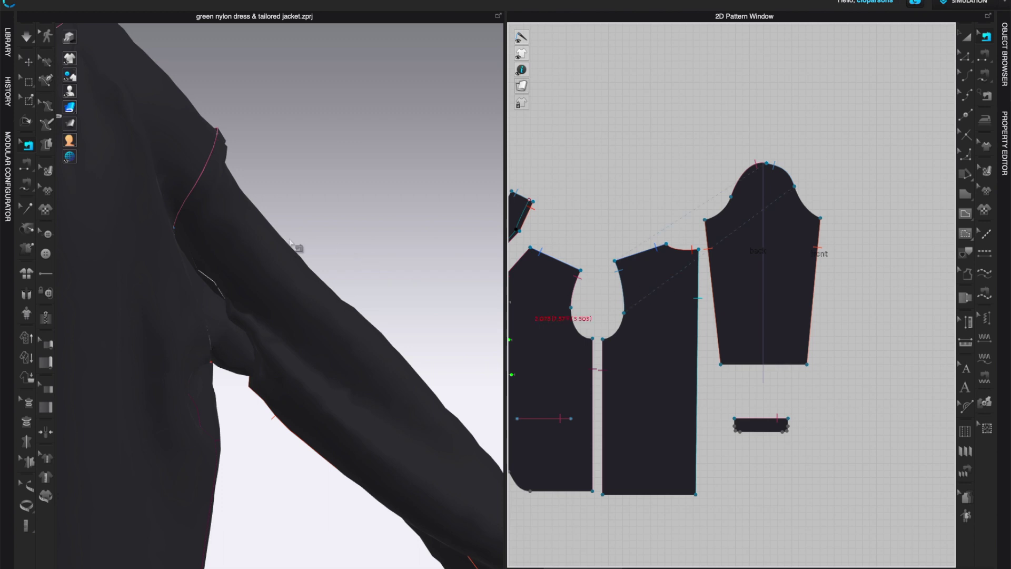
left_click(29, 62)
left_click(293, 287)
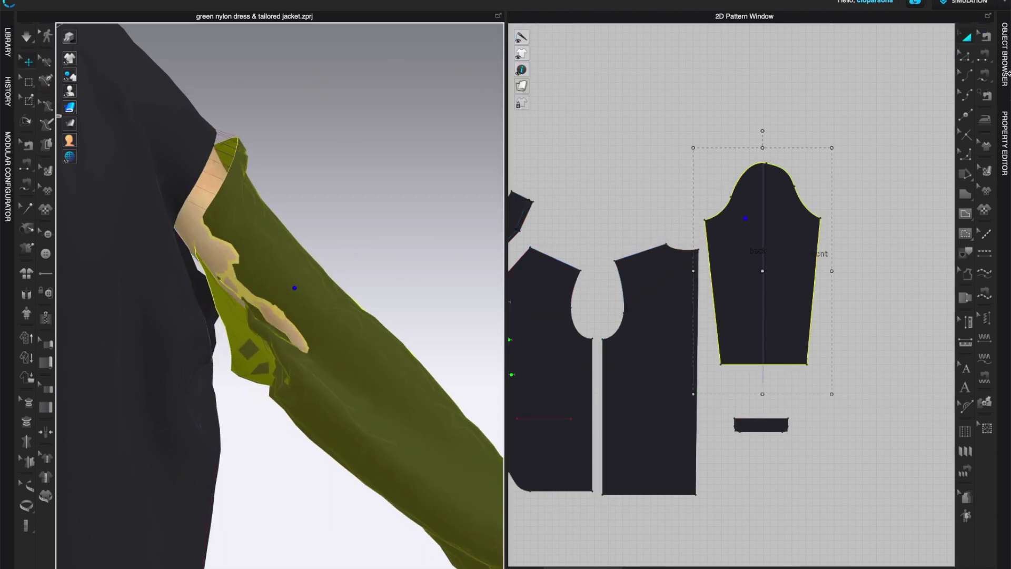
Inspect the armhole, select the sleeve, and run a brief simulation to re-drape it on the arm.
left_click(985, 59)
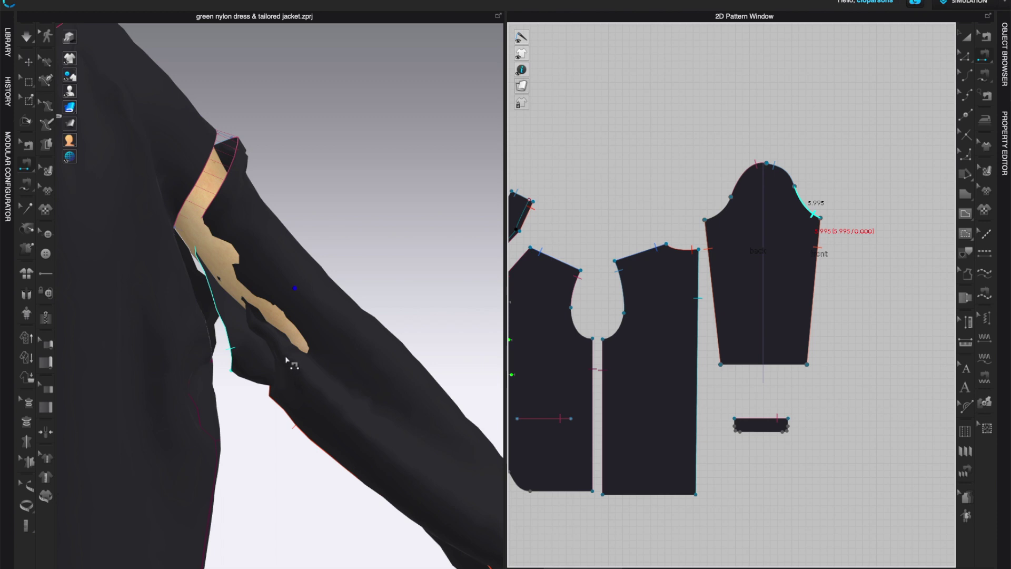
right_click_drag(413, 289, 358, 293)
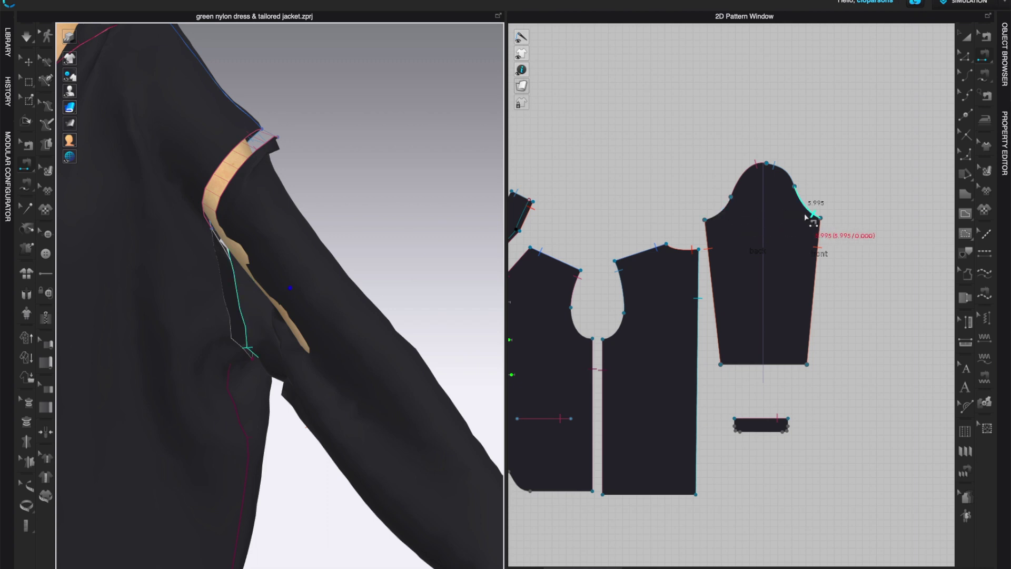
right_click_drag(428, 282, 294, 188)
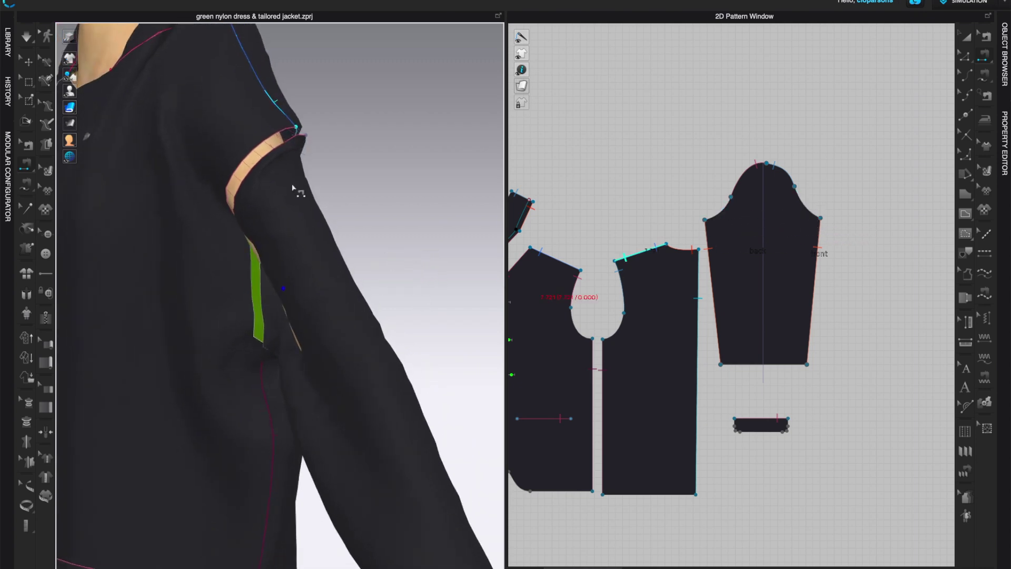
left_click(28, 62)
left_click(314, 289)
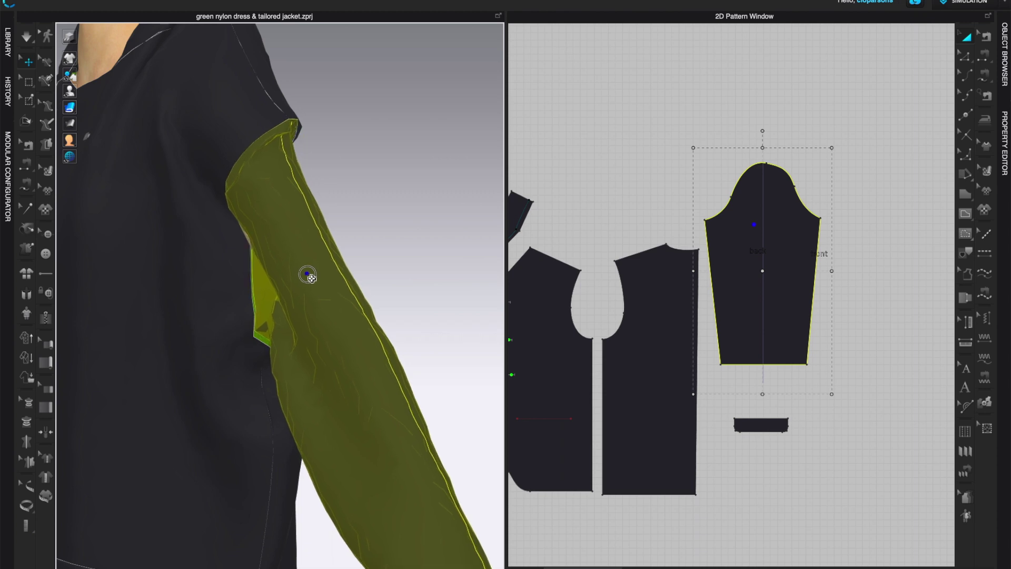
right_click_drag(307, 275, 476, 270)
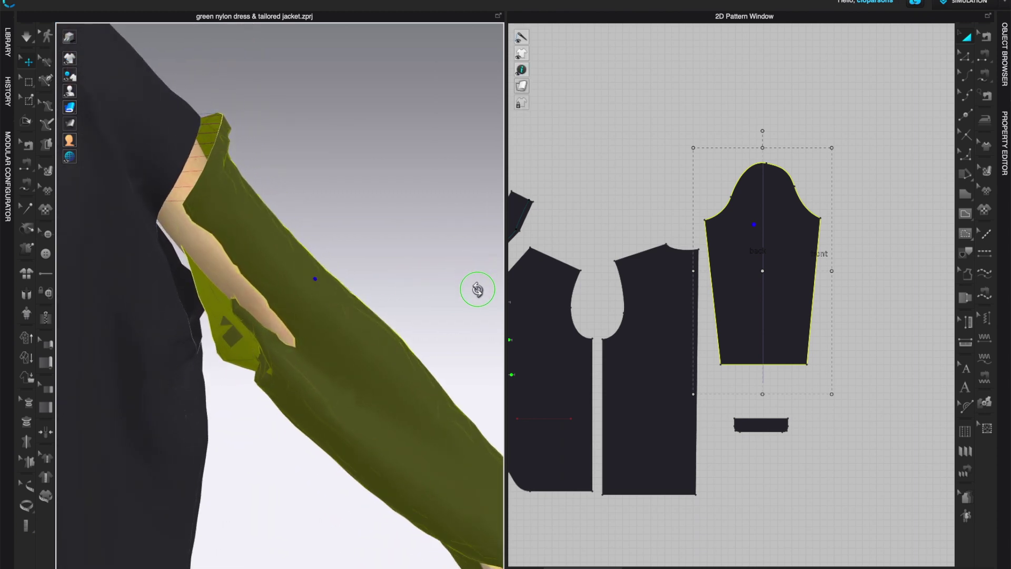
right_click_drag(477, 289, 453, 293)
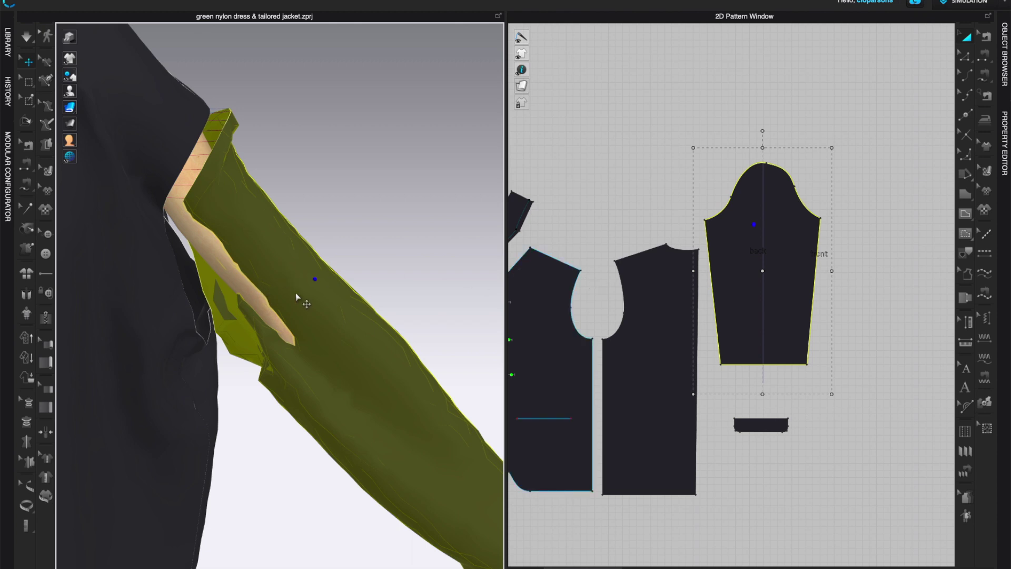
key("space")
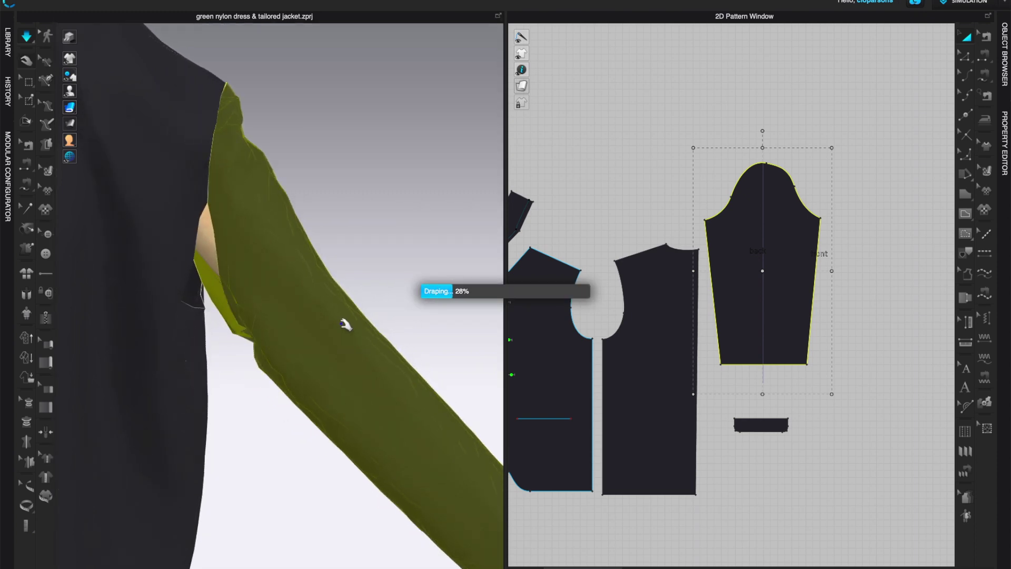
key("space")
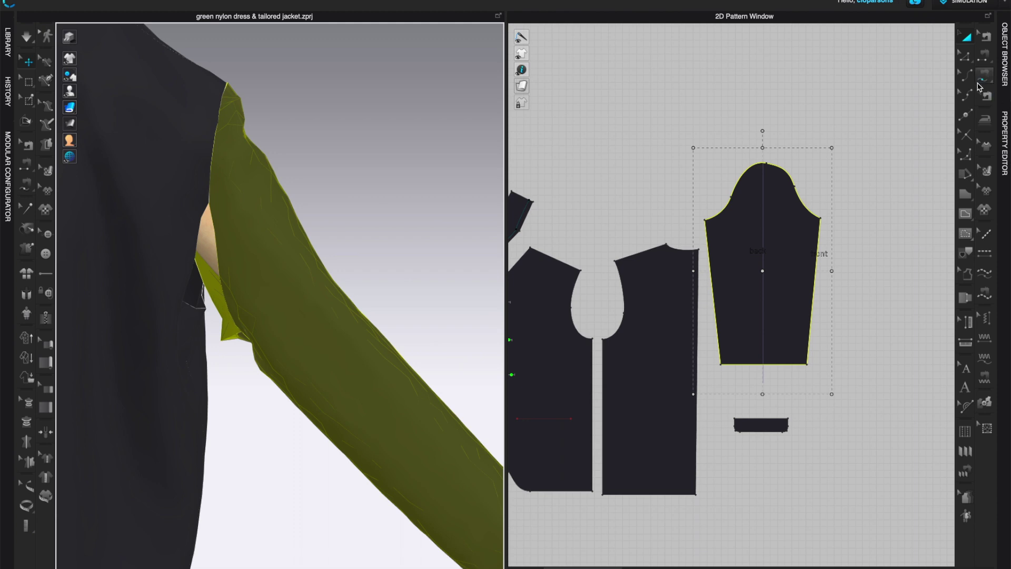
Sew the bodice armhole to the sleeve's back cap using Segment Sewing.
left_click(988, 56)
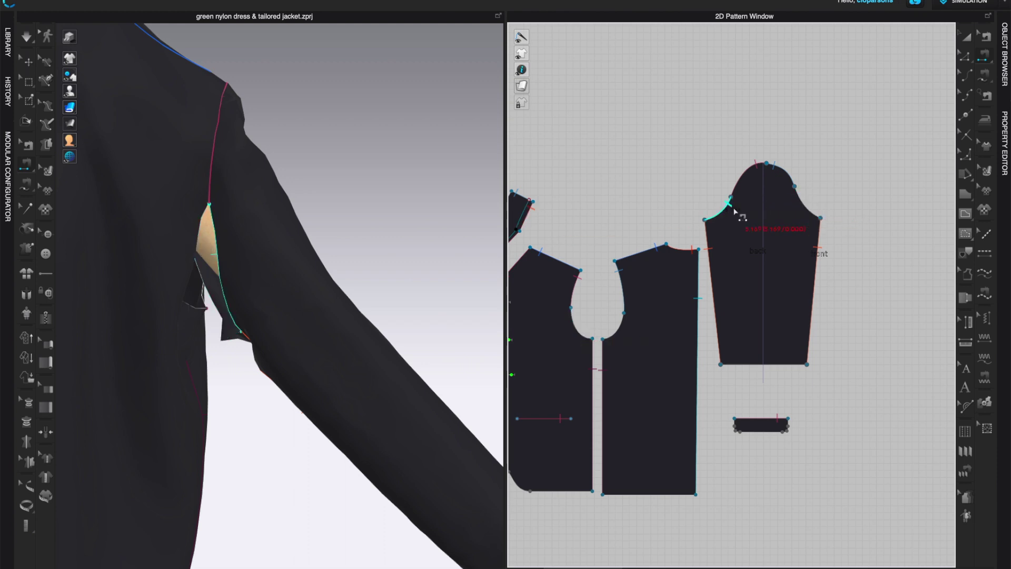
left_click(570, 323)
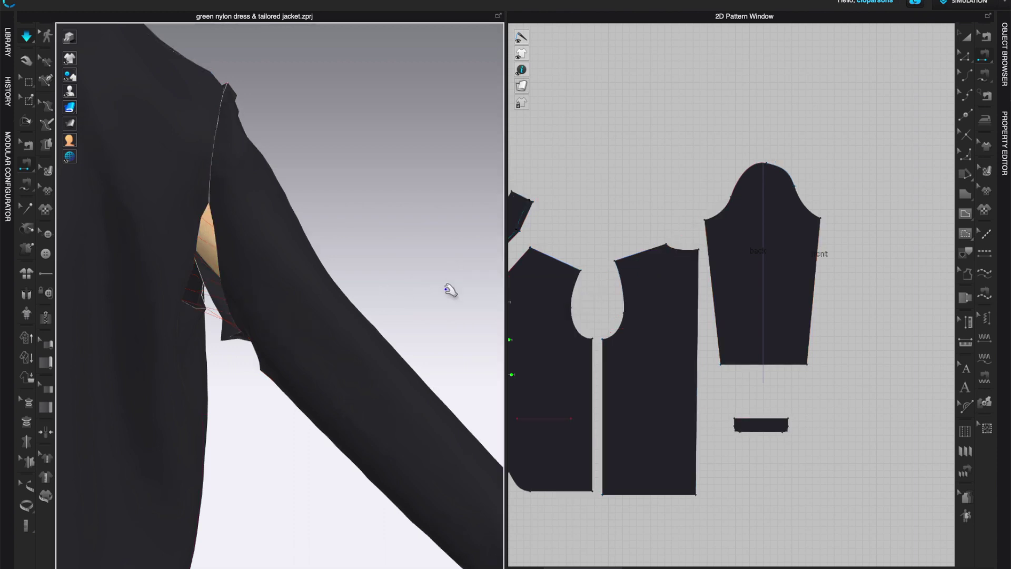
key("Escape")
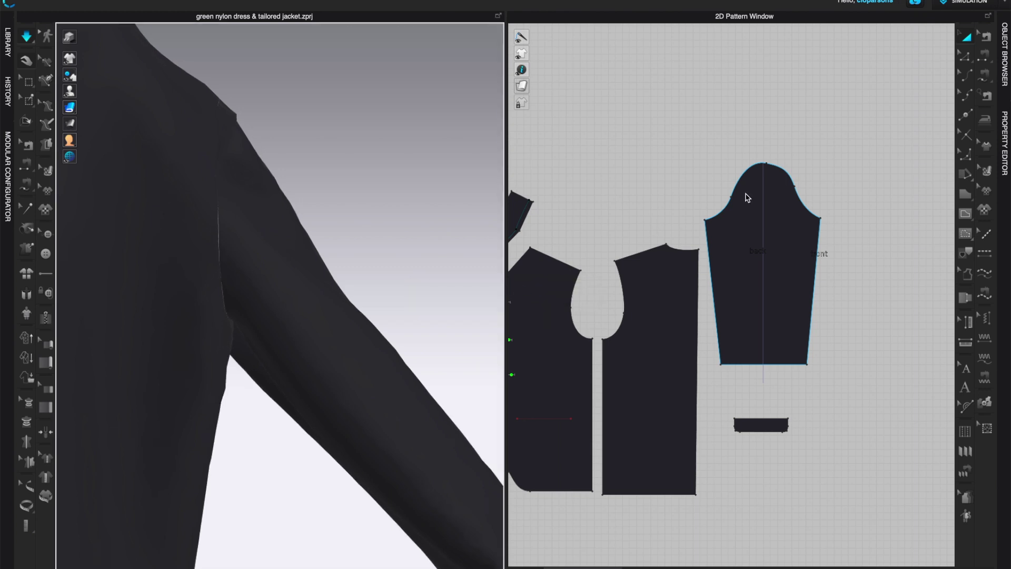
Sew the front armhole to the sleeve's front cap and start simulating the jacket.
key("n")
left_click(728, 201)
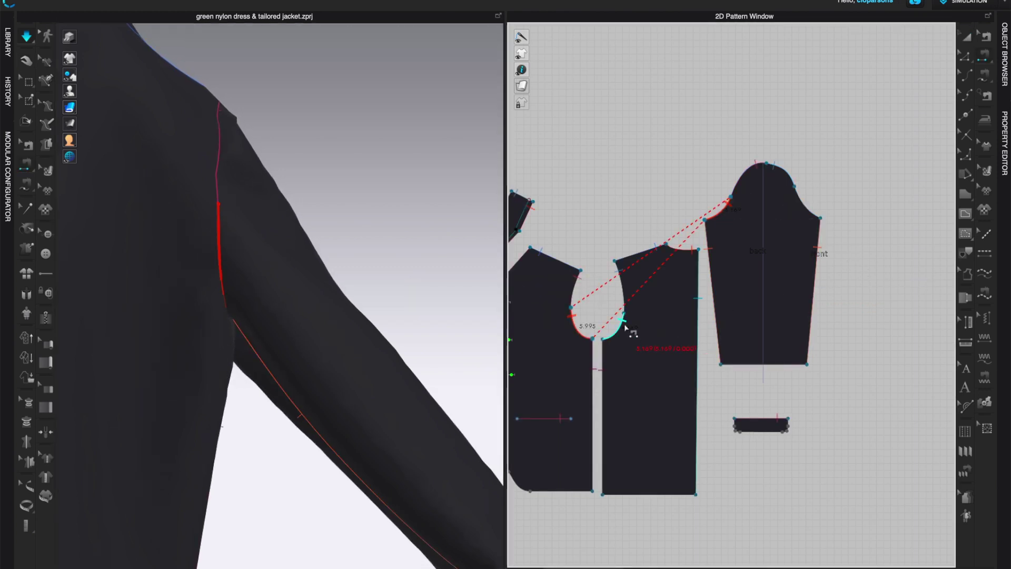
left_click(622, 322)
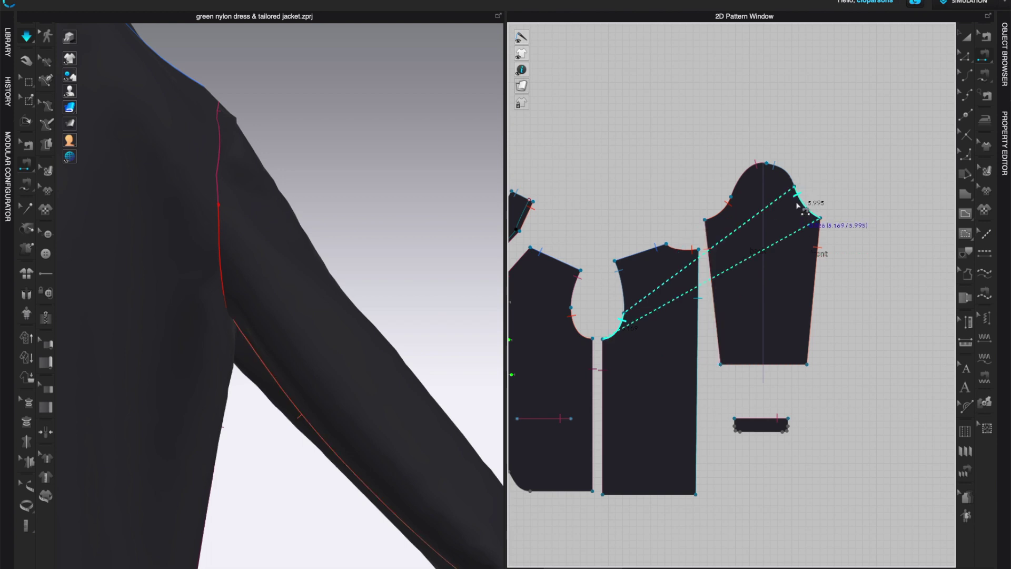
left_click(804, 210)
right_click_drag(452, 304, 352, 341)
key("space")
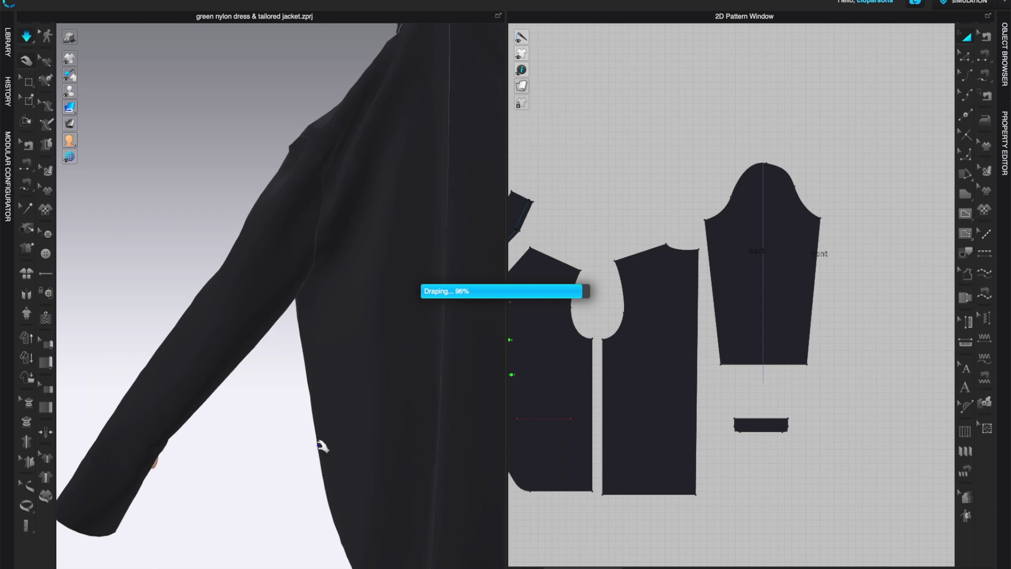
Orbit the view to check the finished sleeve drape along the avatar's arm.
right_click_drag(269, 449, 519, 467)
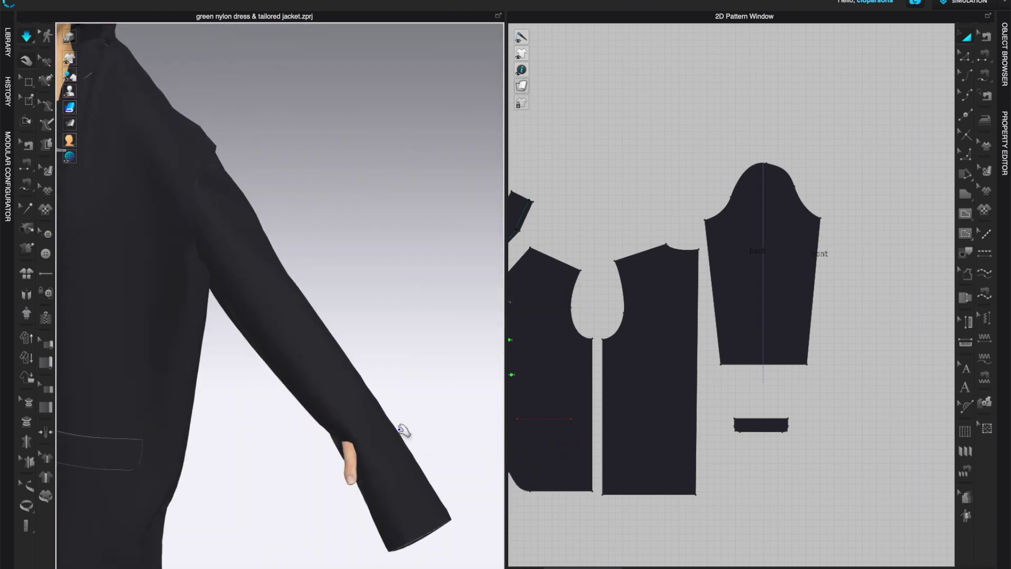